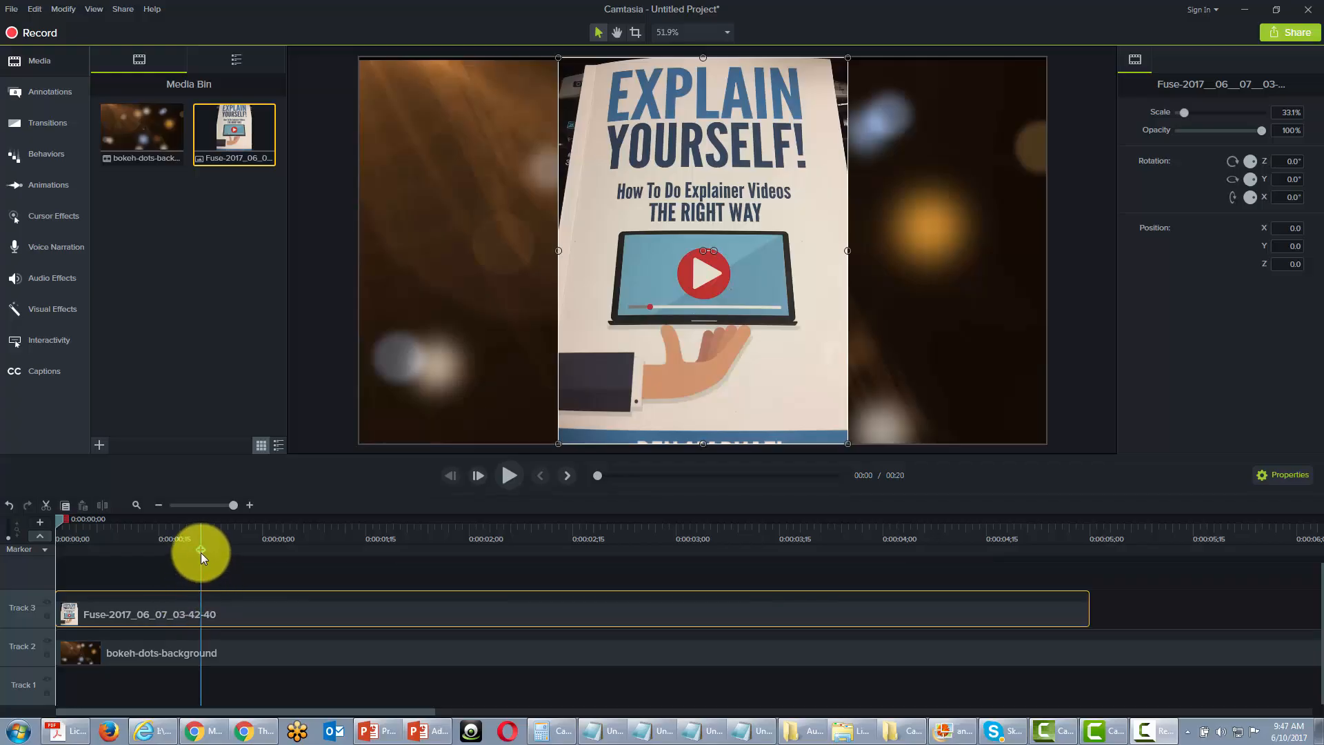
Step: Show the marker track on the timeline and add four markers at about 0:00:00;27, 0:00:02;08, 0:00:03;12 and 0:00:04;11
left_click(42, 539)
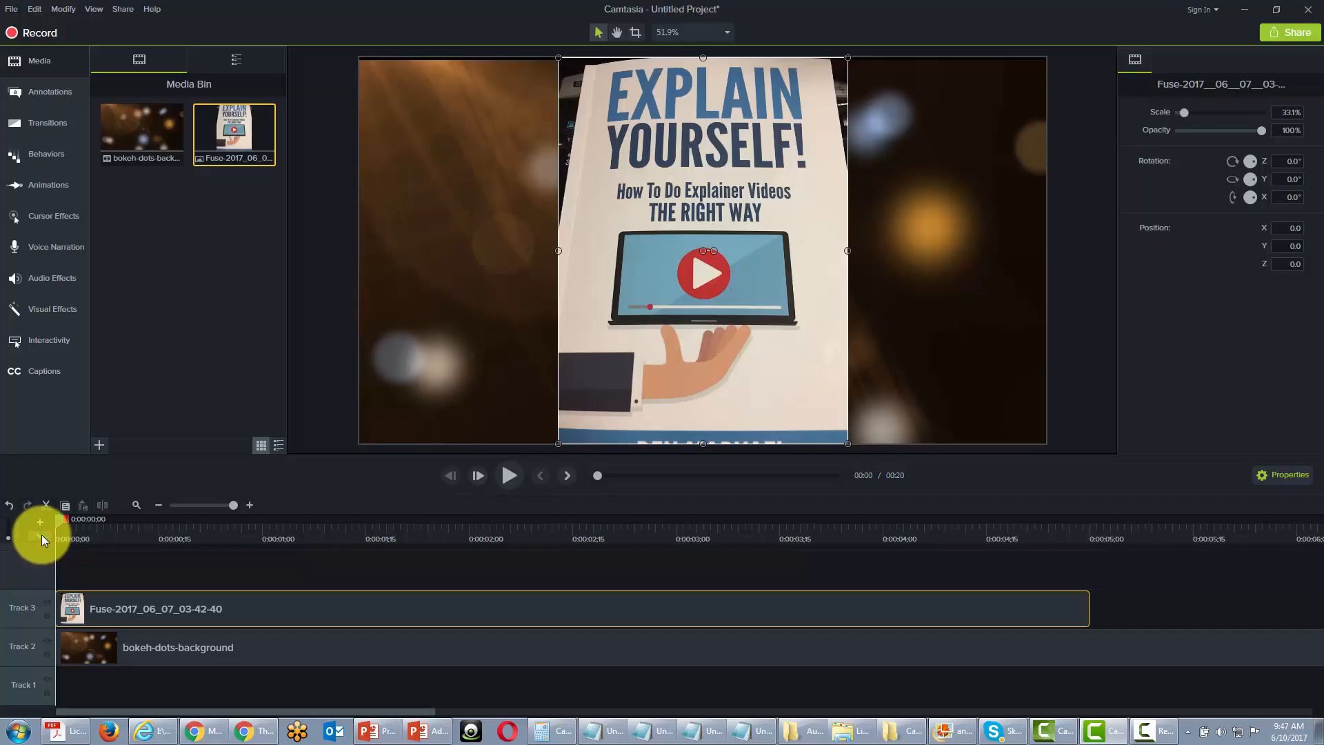
left_click(41, 537)
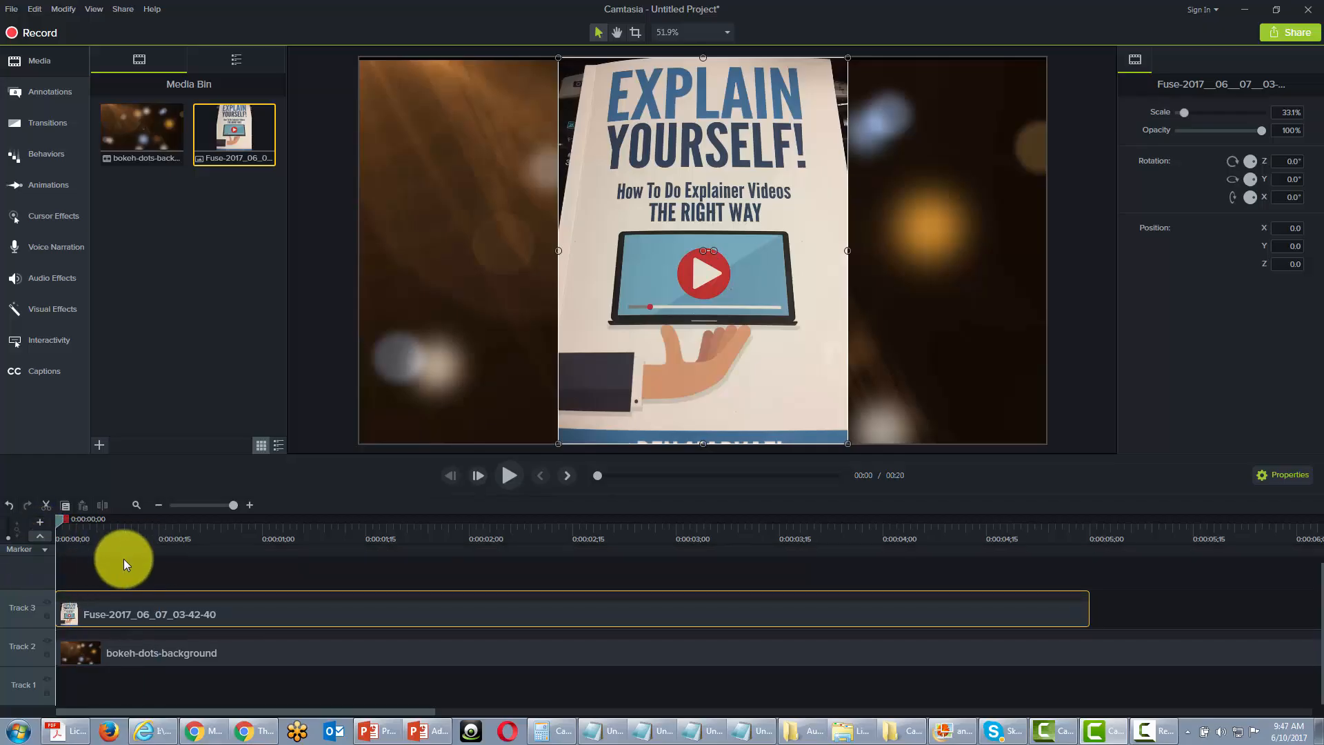
left_click(244, 552)
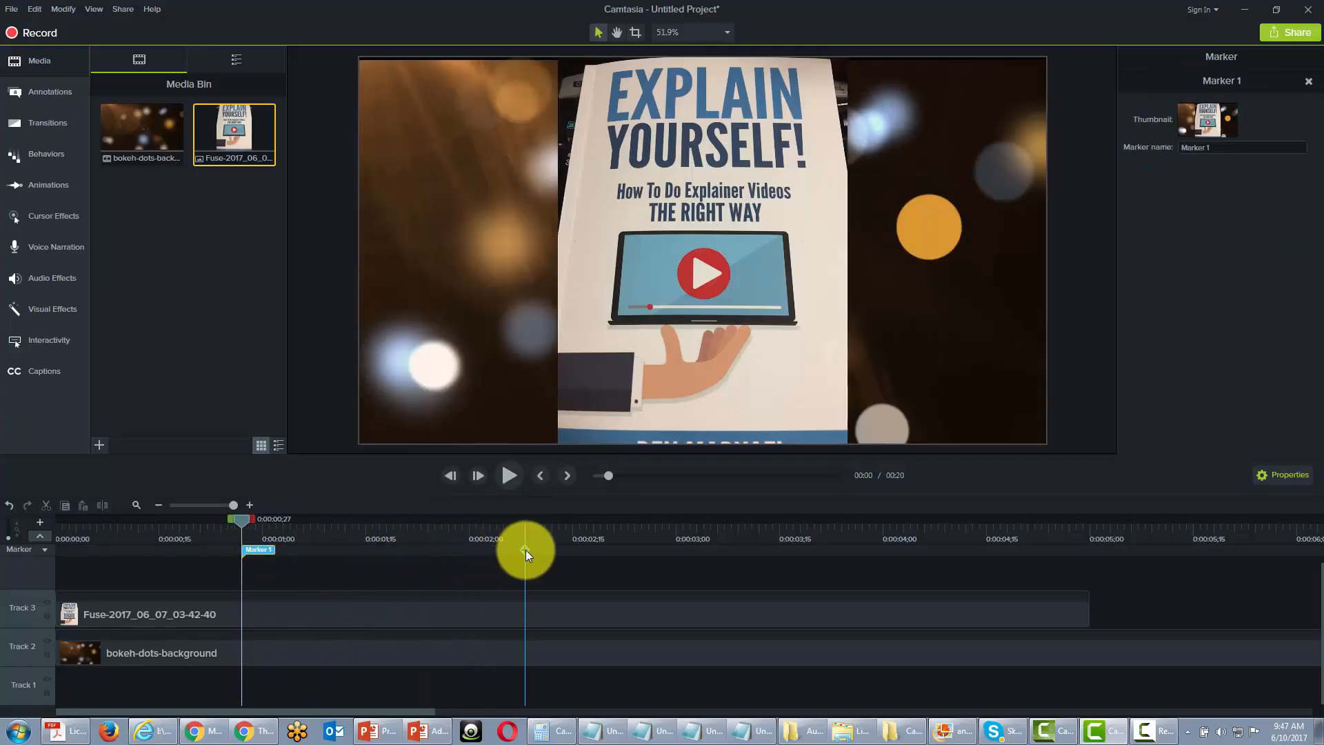
left_click(526, 550)
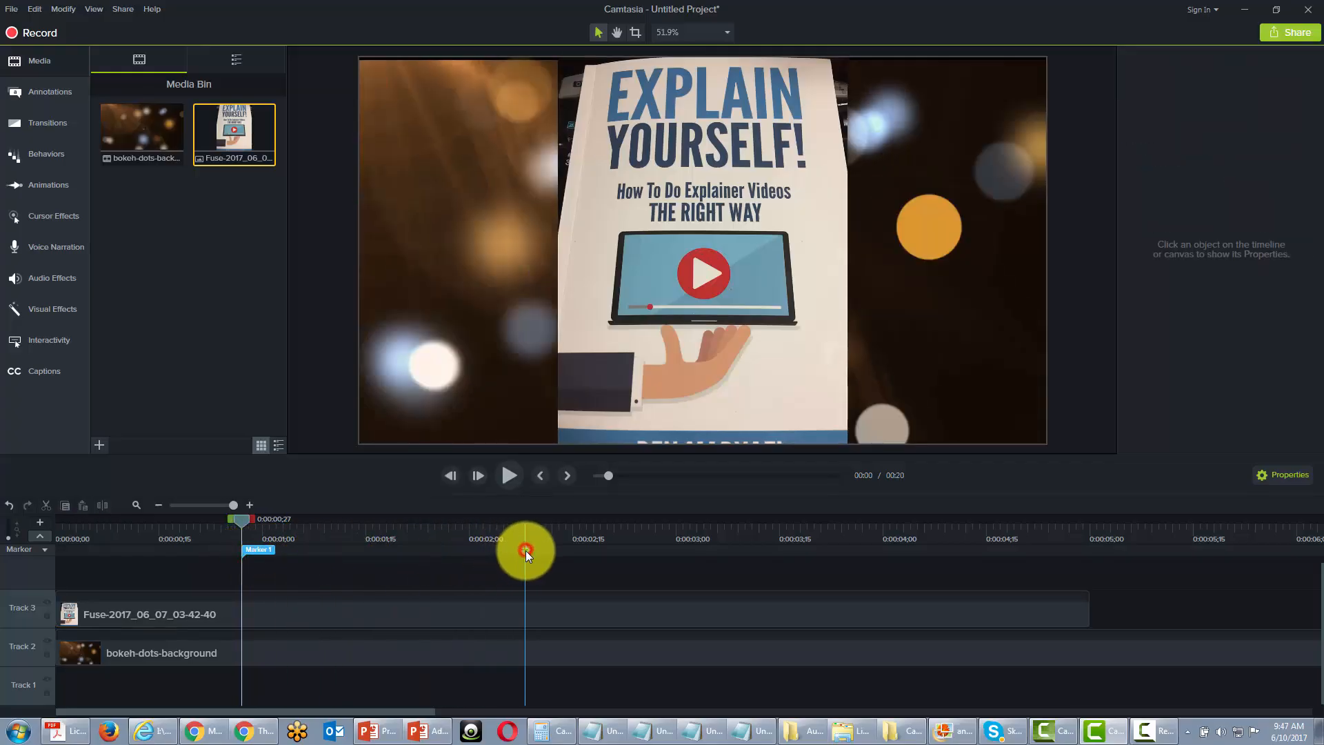
left_click(760, 550)
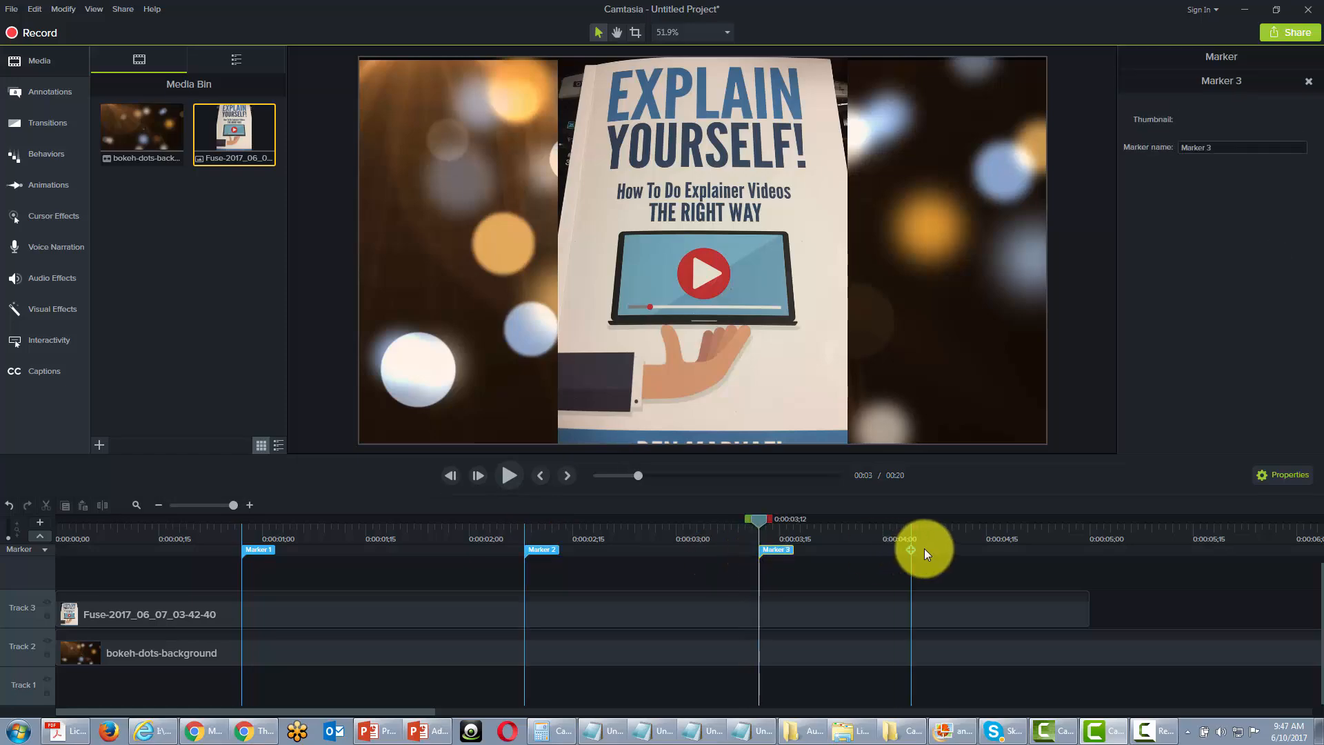
left_click(957, 548)
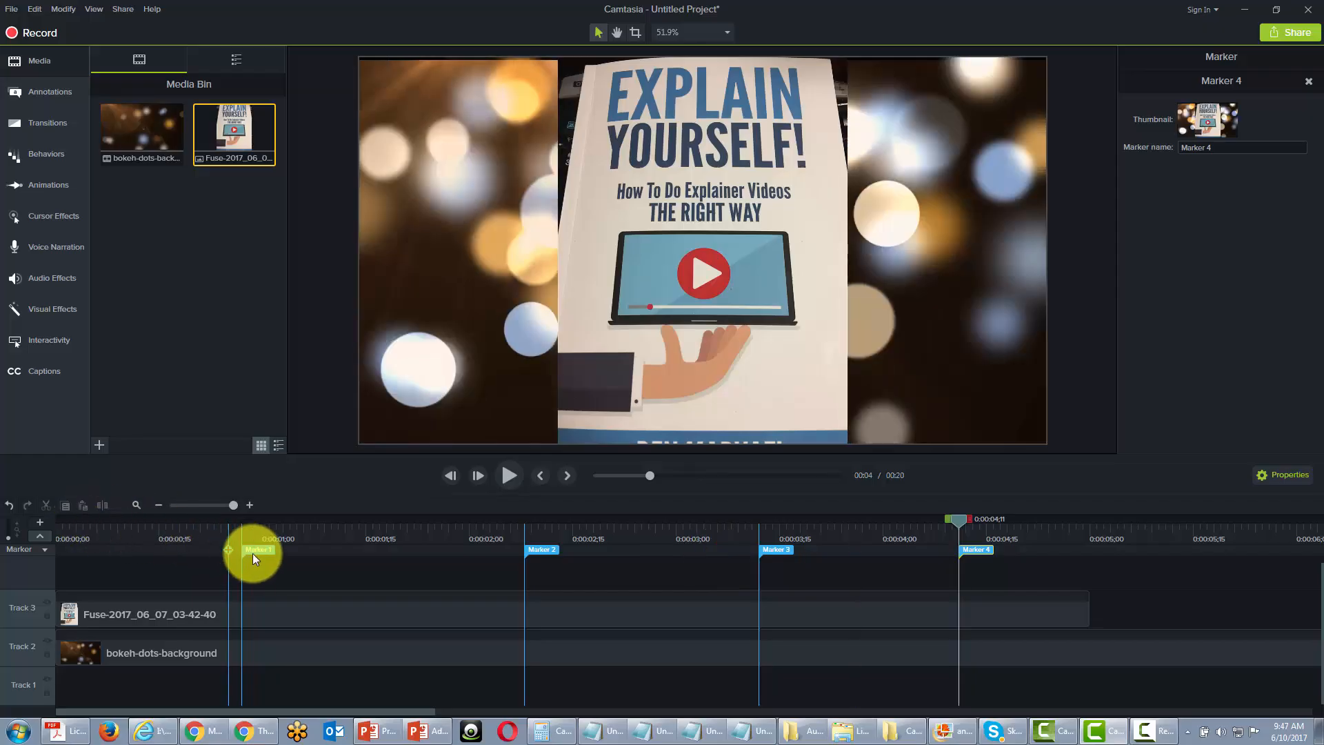
Step: Rename the first timeline marker as Red
left_click(257, 550)
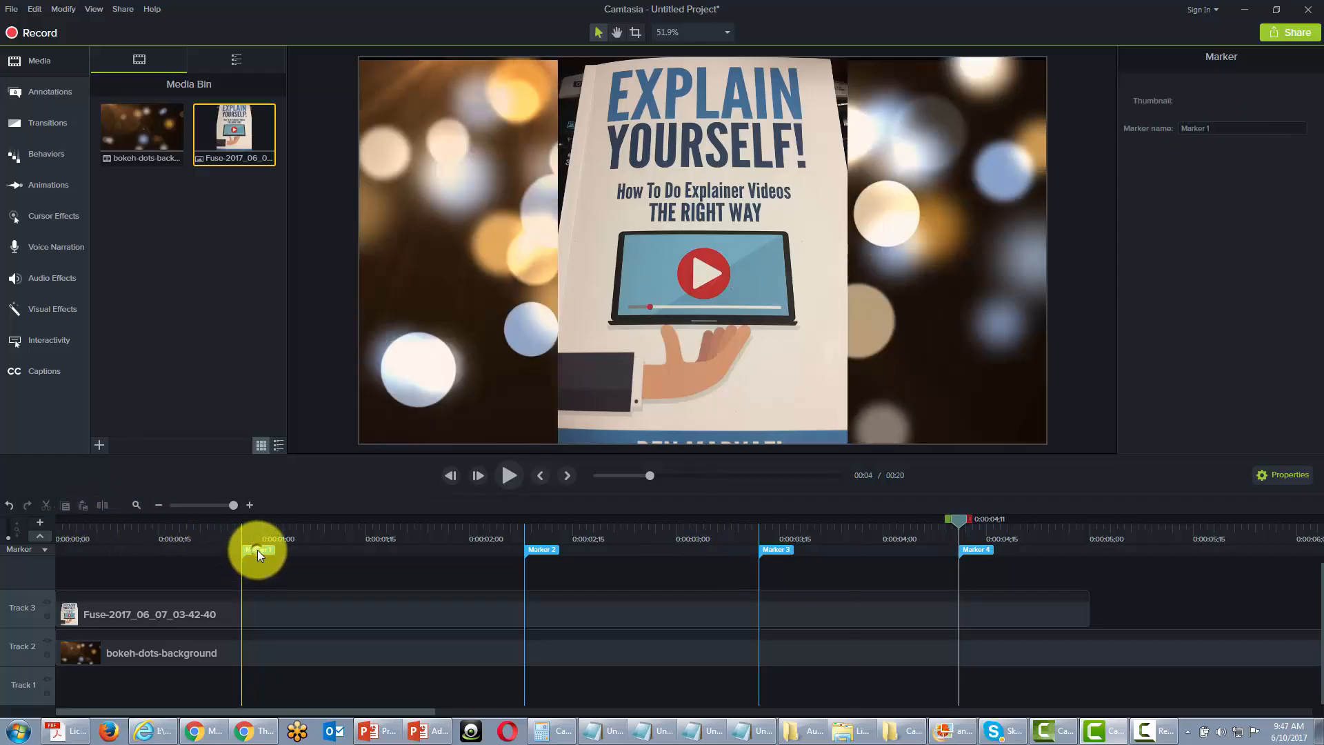
right_click(260, 552)
left_click(288, 563)
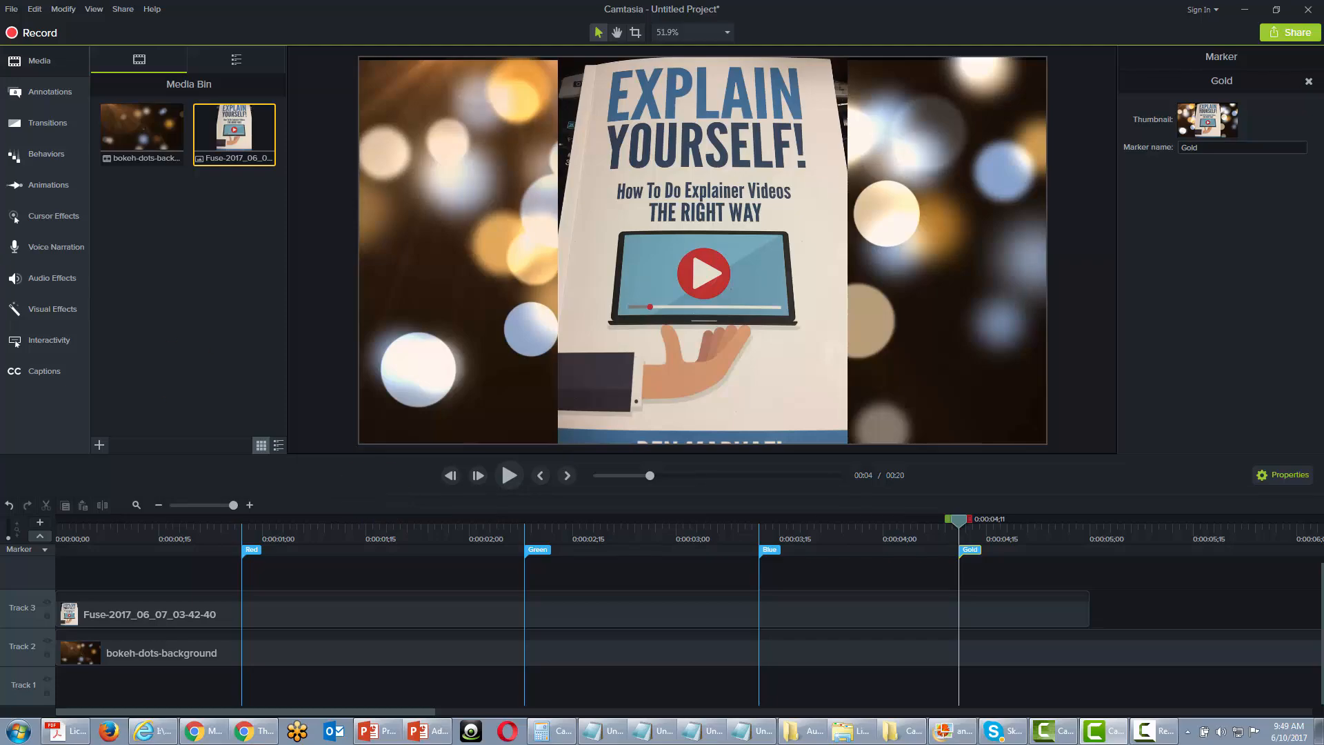
Step: Start producing the video to a local file with custom production settings in the MP4 - Smart Player (HTML5) format
left_click(117, 10)
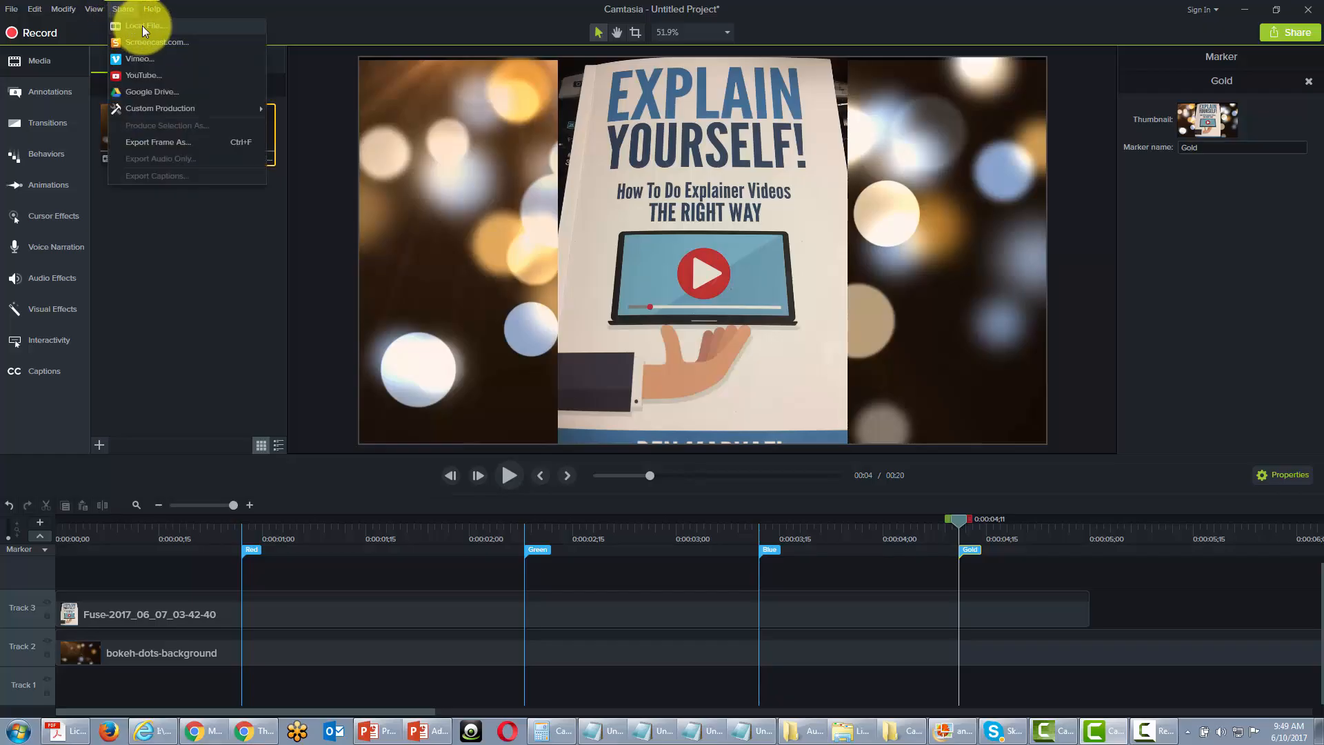
left_click(142, 26)
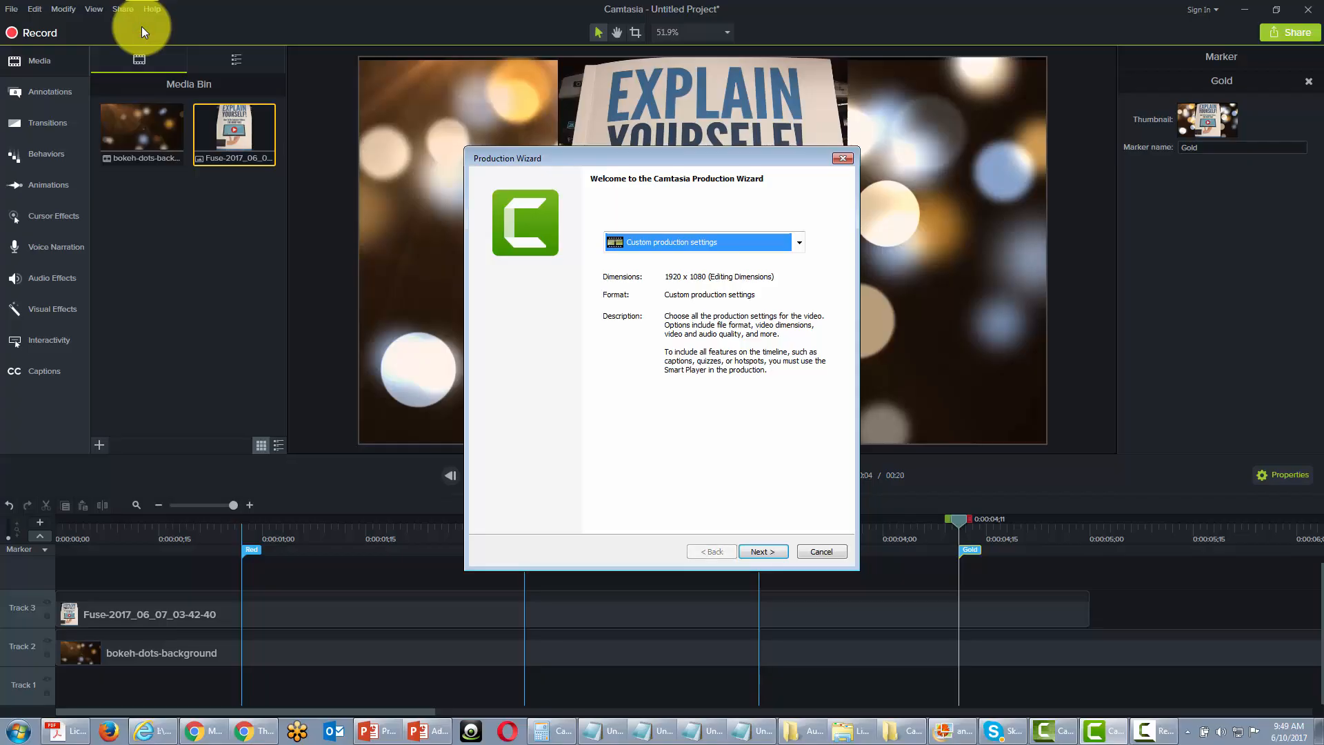
left_click(755, 549)
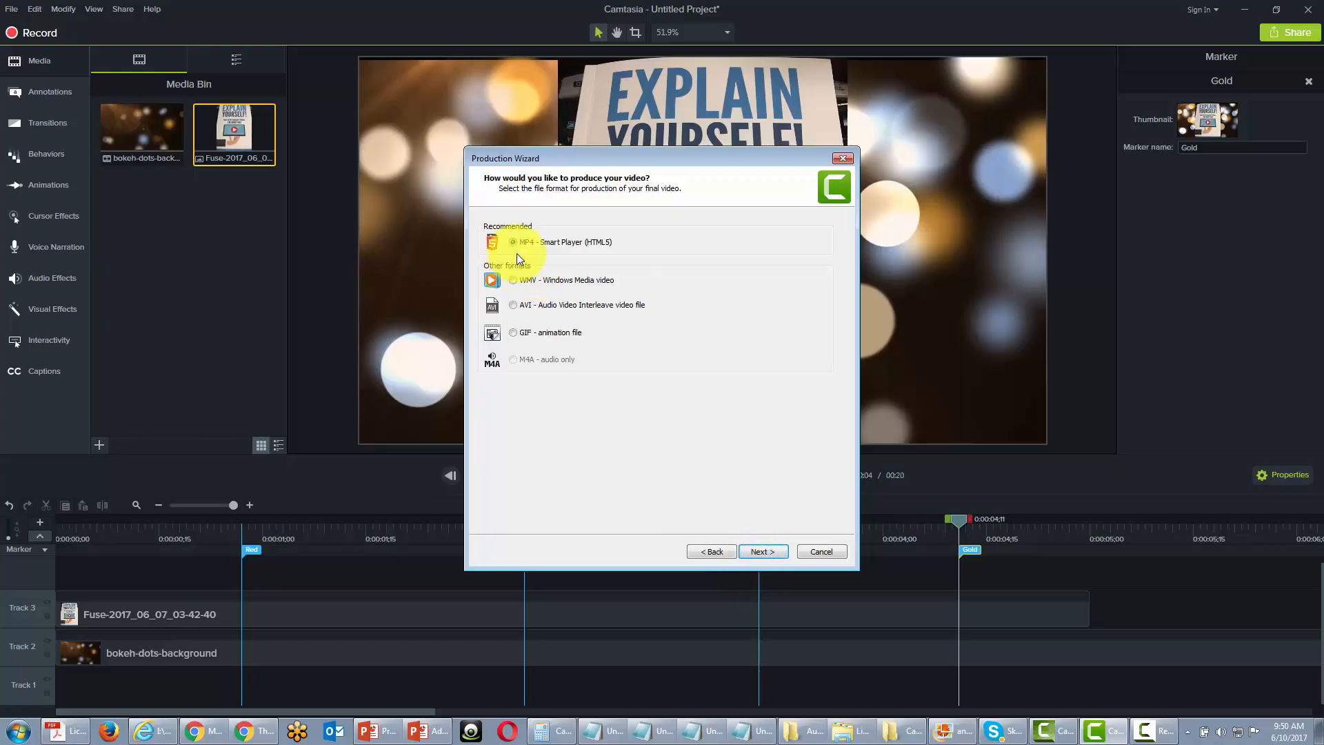
left_click(758, 553)
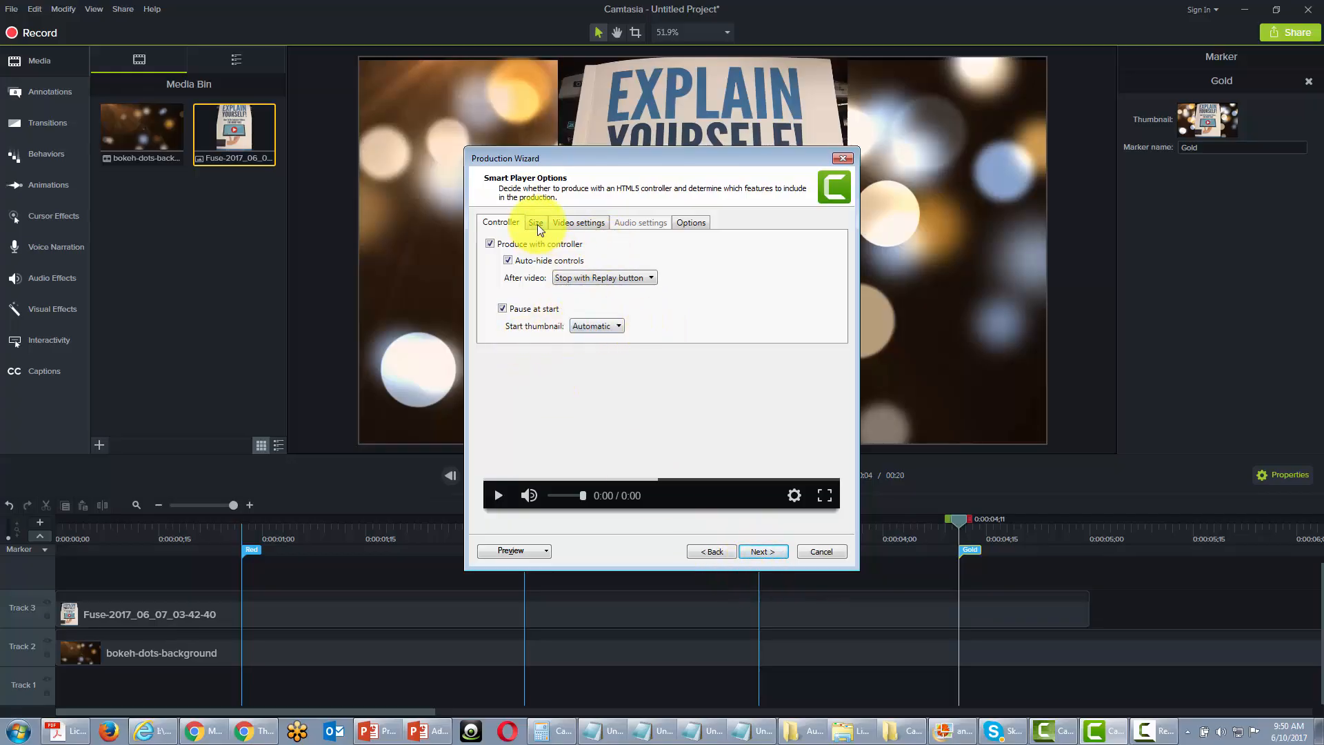
Step: Keep Table of contents and Searchable enabled in the Smart Player options and accept the default video options
left_click(688, 223)
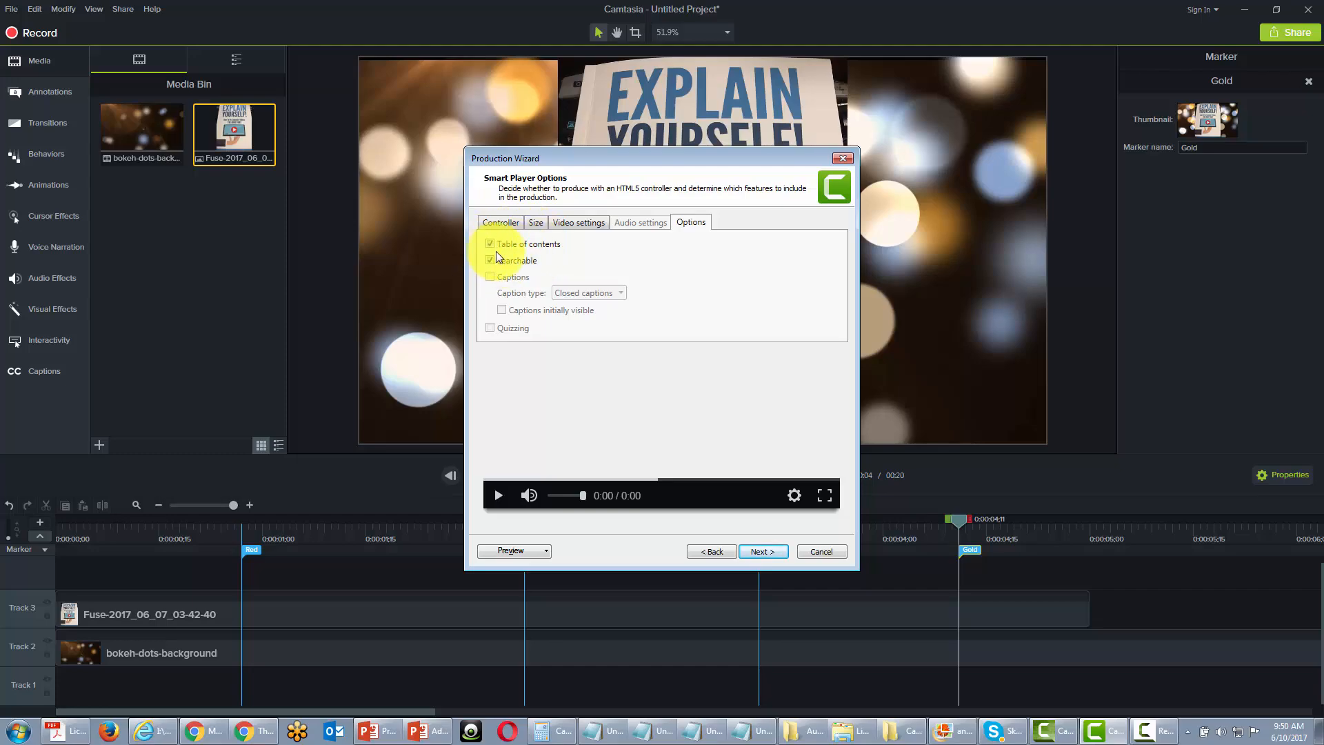
left_click(756, 550)
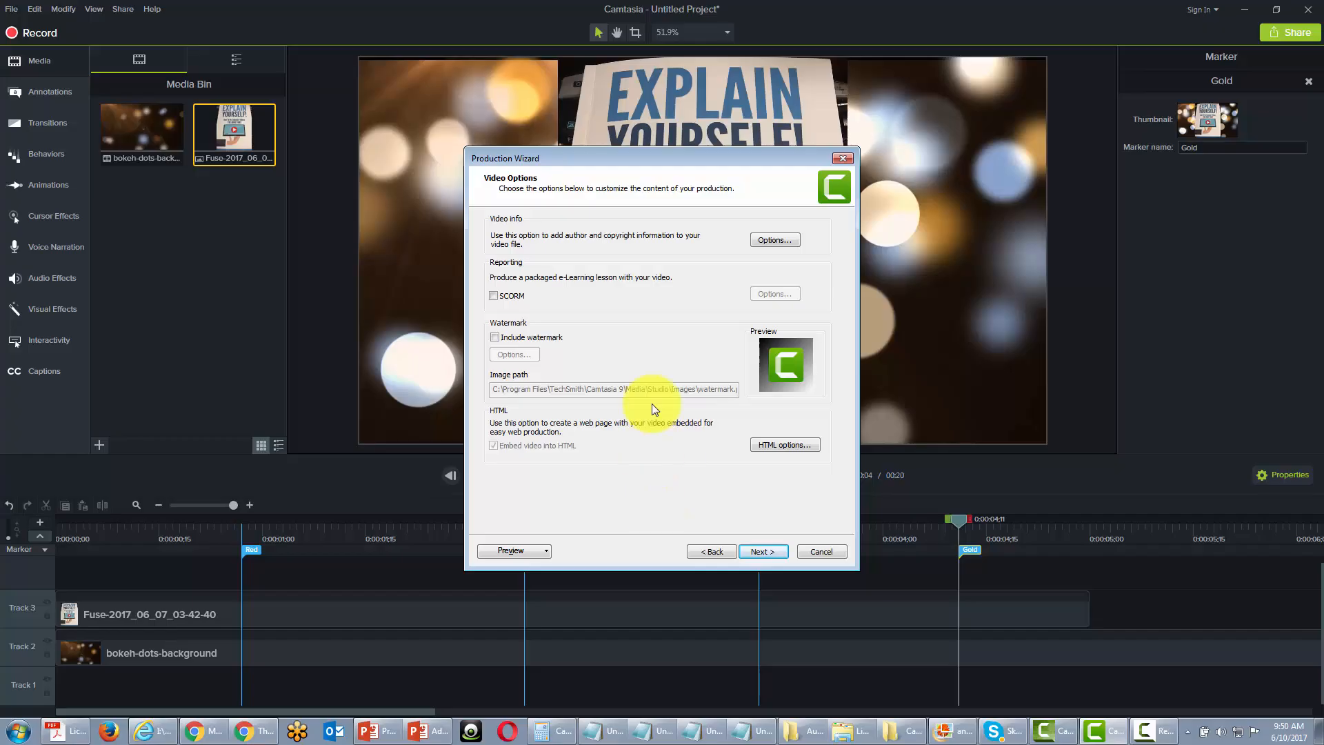
left_click(750, 551)
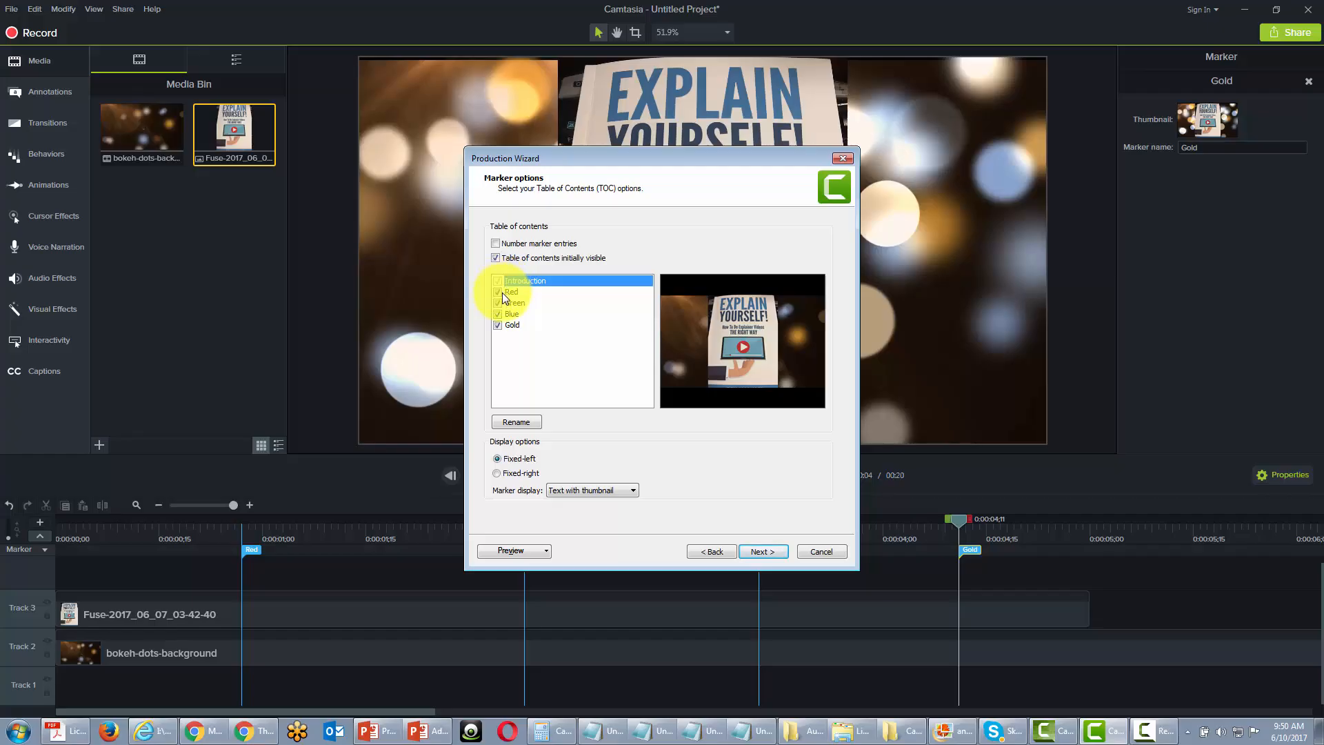
Step: Set the table of contents to Fixed-left with Number marker entries off and Text with thumbnail as the marker display, and accept the marker options
left_click(496, 457)
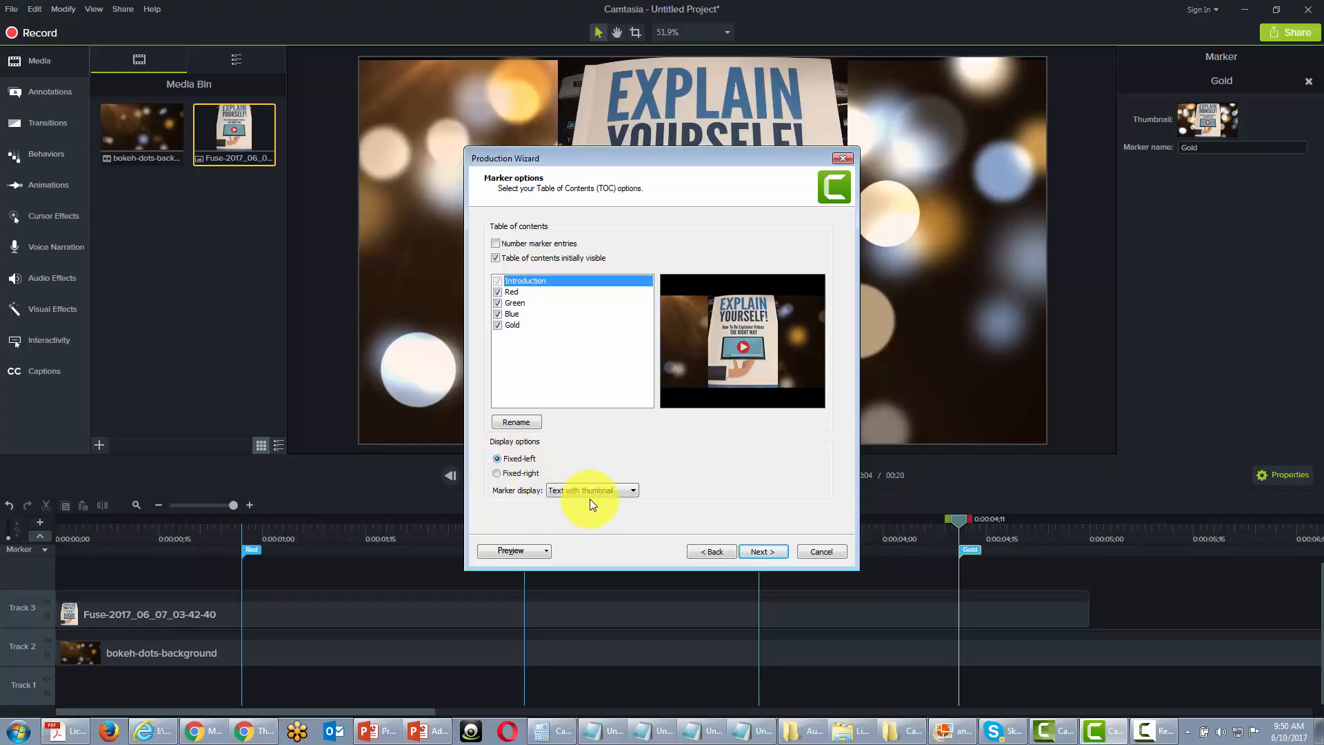
left_click(496, 244)
left_click(750, 549)
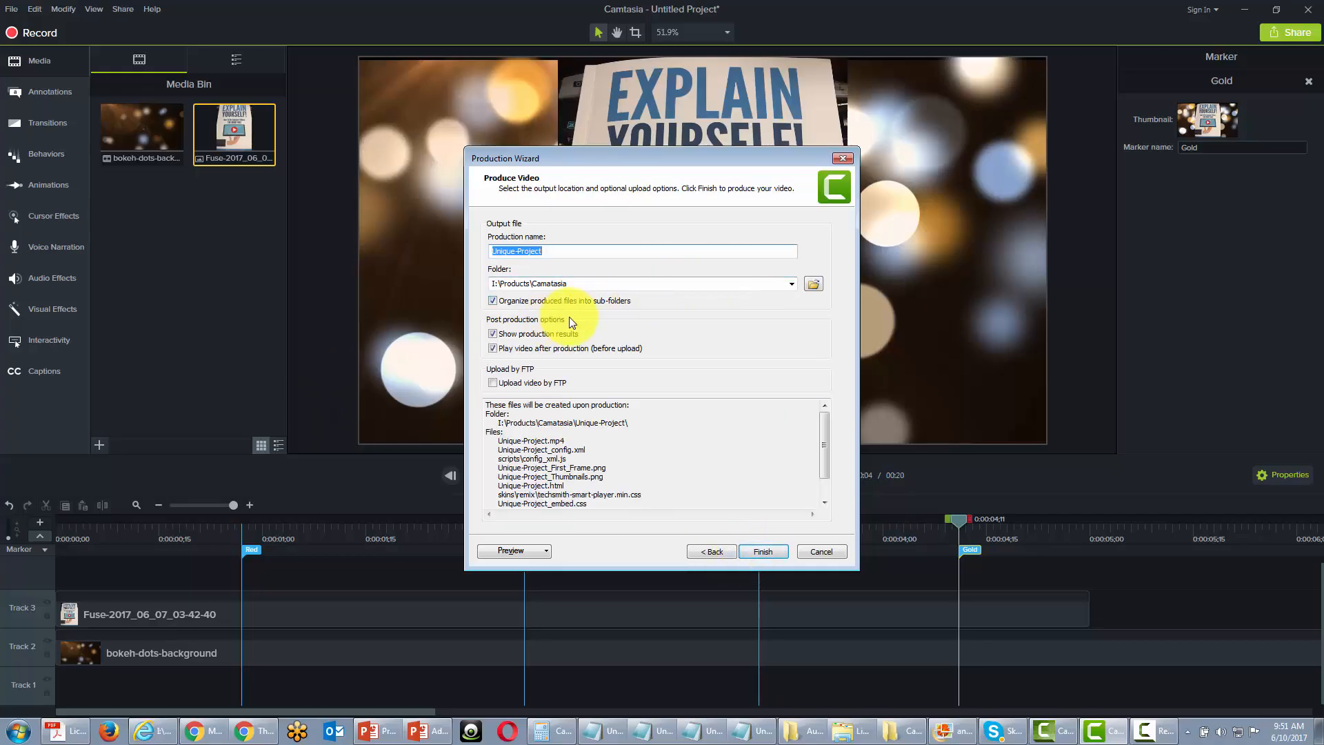
Step: Review the list of output files and produce Unique-Project.mp4 in the folder I:\Products\Camatasia\toc\
left_click_drag(824, 440, 823, 464)
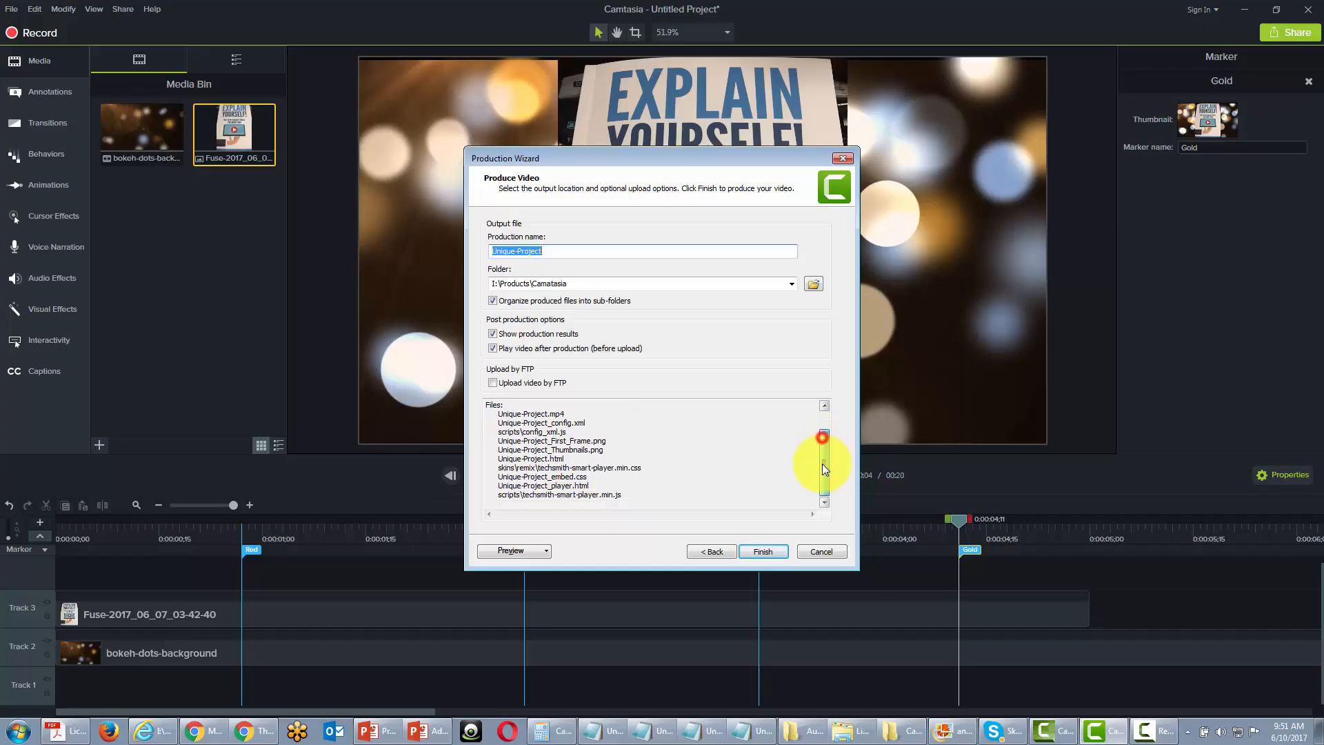
left_click_drag(499, 423, 606, 489)
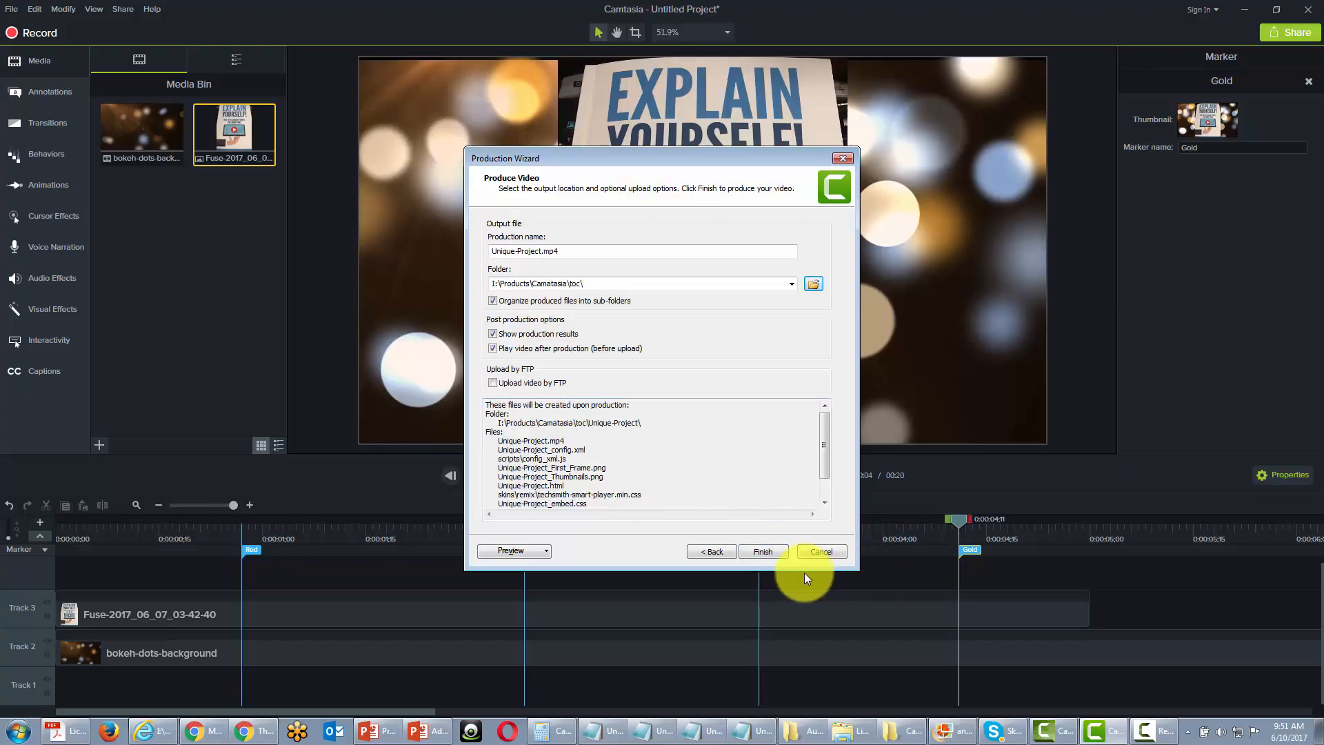
left_click(754, 553)
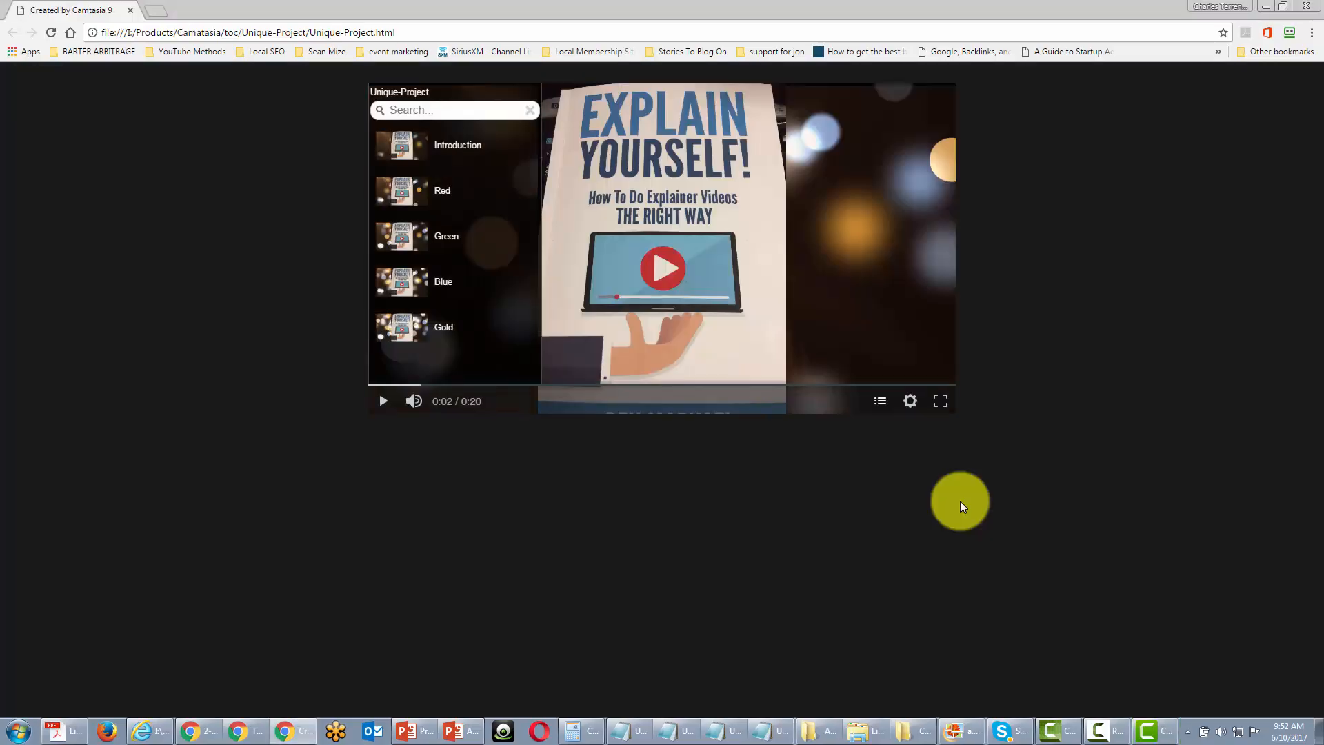
Step: Test the produced video's table of contents in the browser by jumping twice through the Red, Green, Blue and Gold entries
left_click(439, 187)
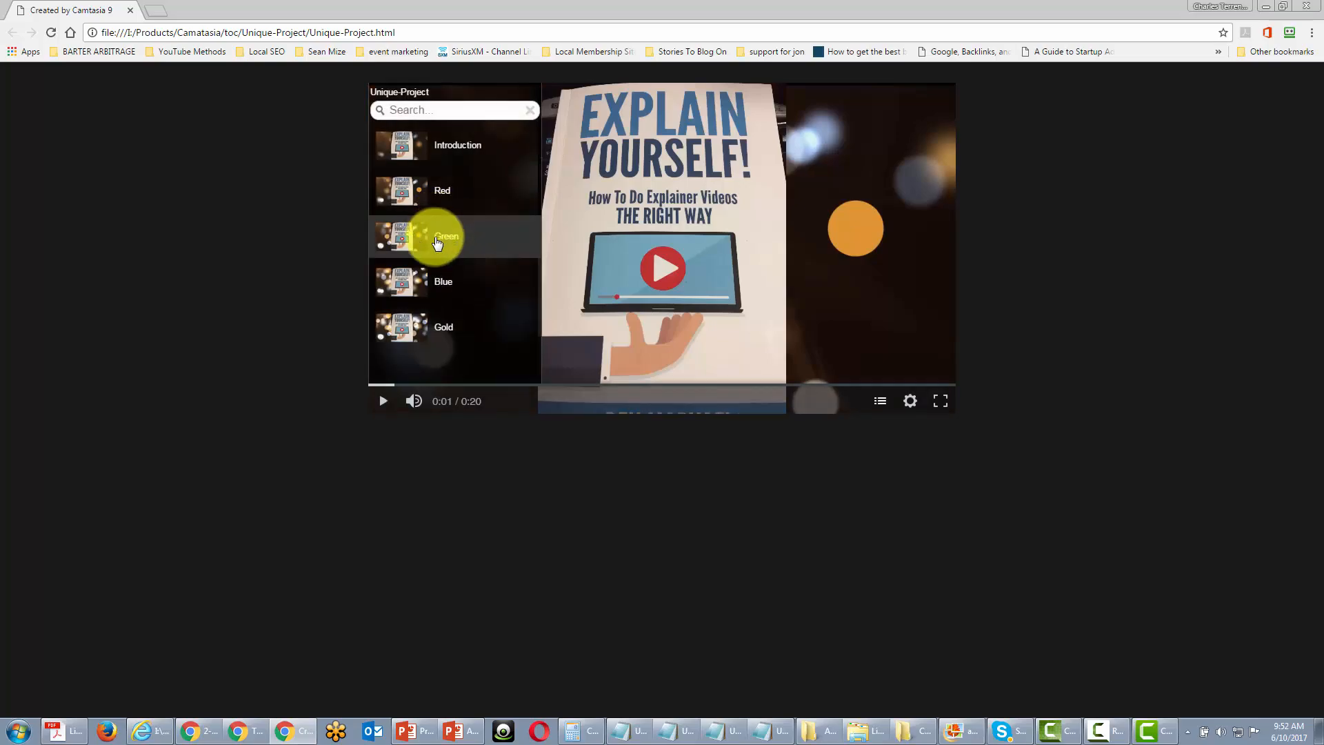
left_click(438, 238)
left_click(439, 276)
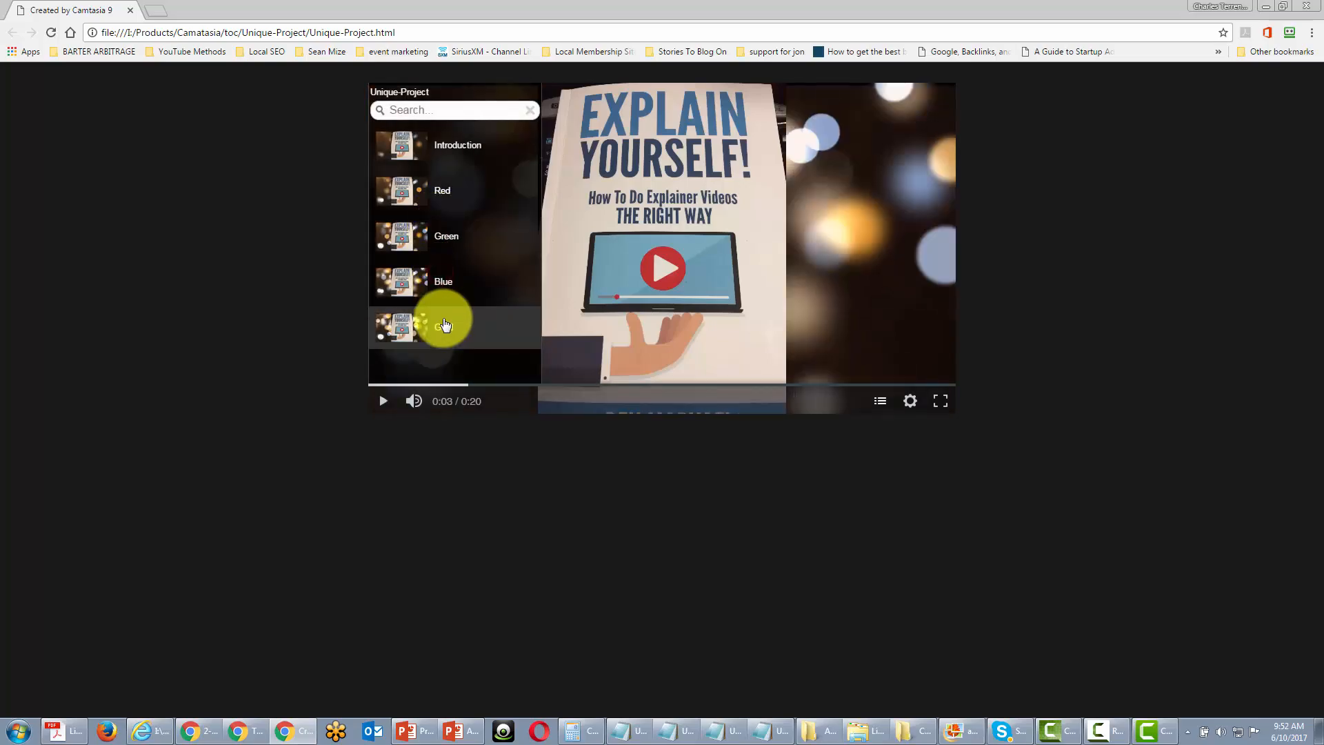
left_click(443, 320)
left_click(437, 193)
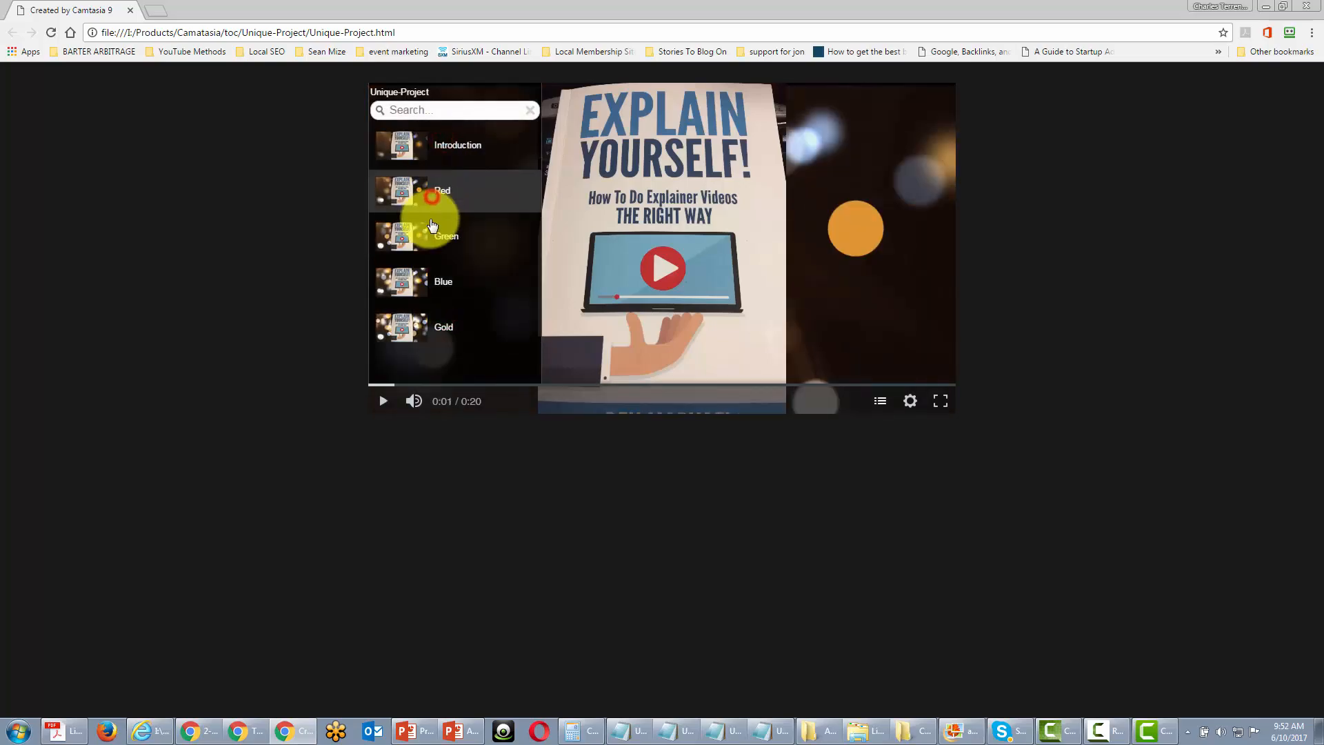
left_click(429, 234)
left_click(430, 275)
left_click(435, 311)
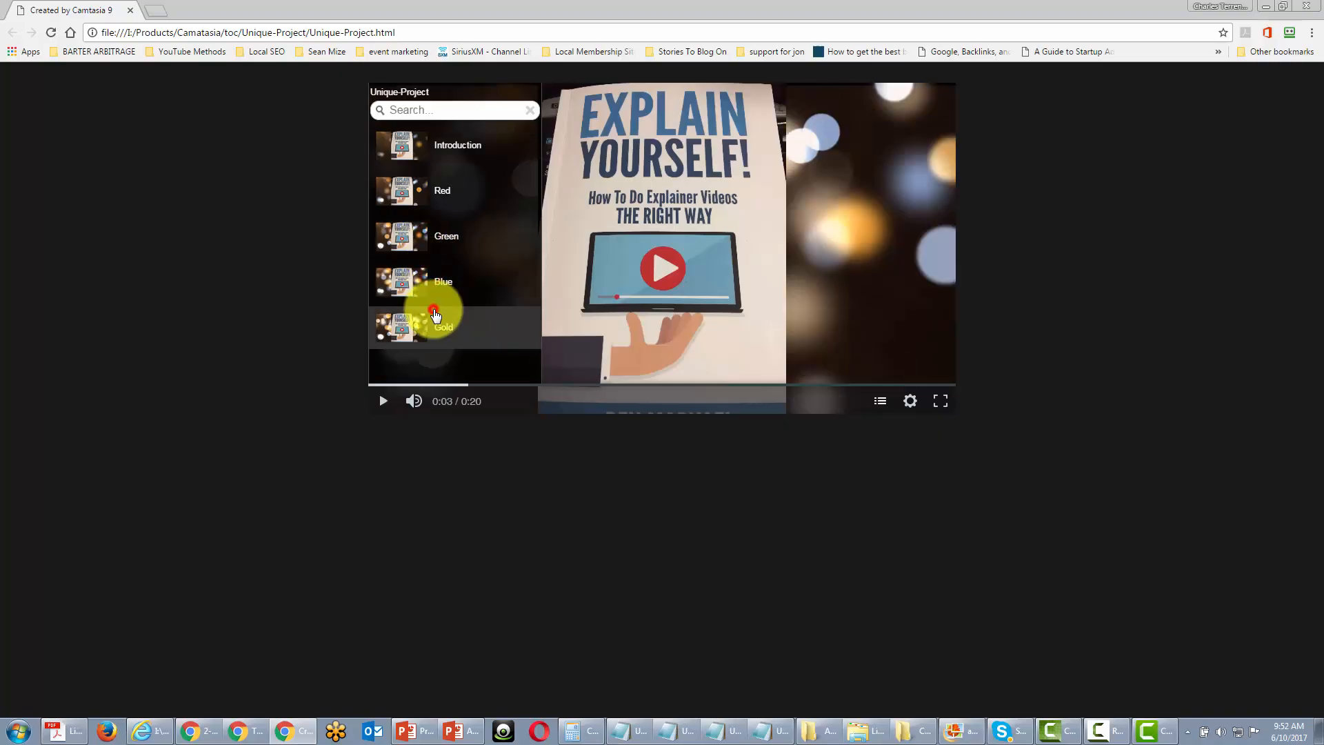